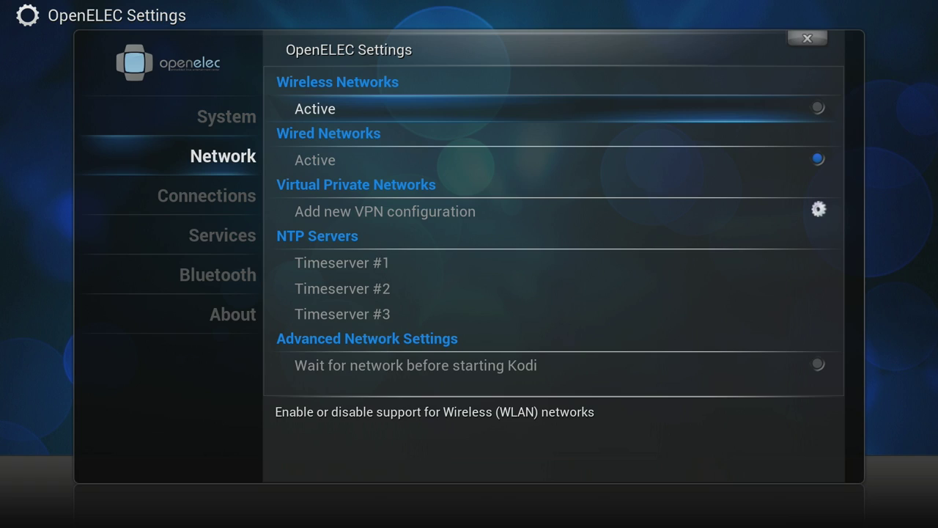
Step: Activate wireless networks in the OpenELEC network settings
key("Return")
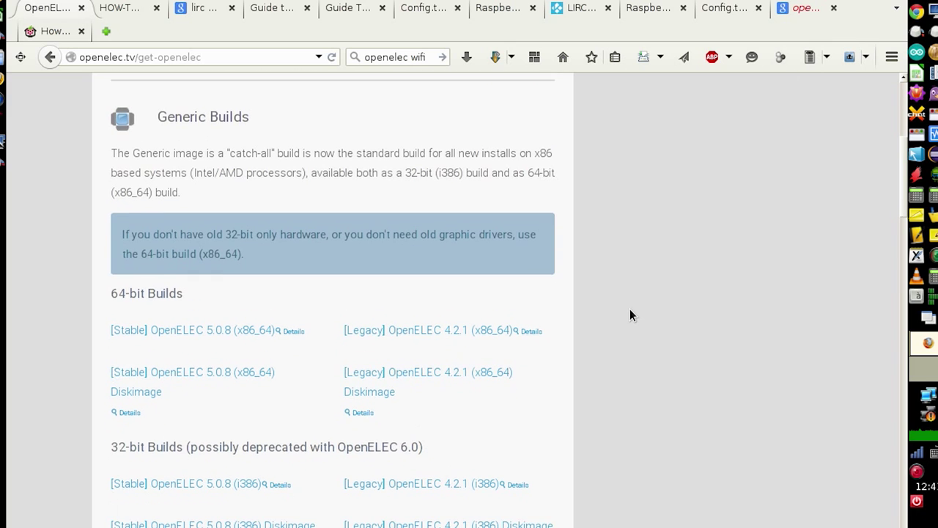
Step: Look through the OpenELEC download page for the RaspberryPi builds for ARM11 single core models
scroll(631, 309, "down", 3)
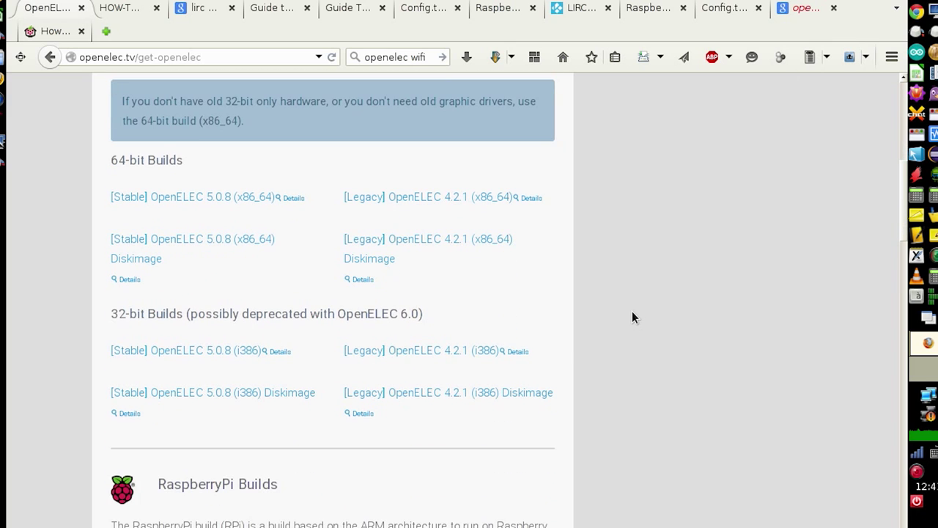
scroll(634, 314, "down", 7)
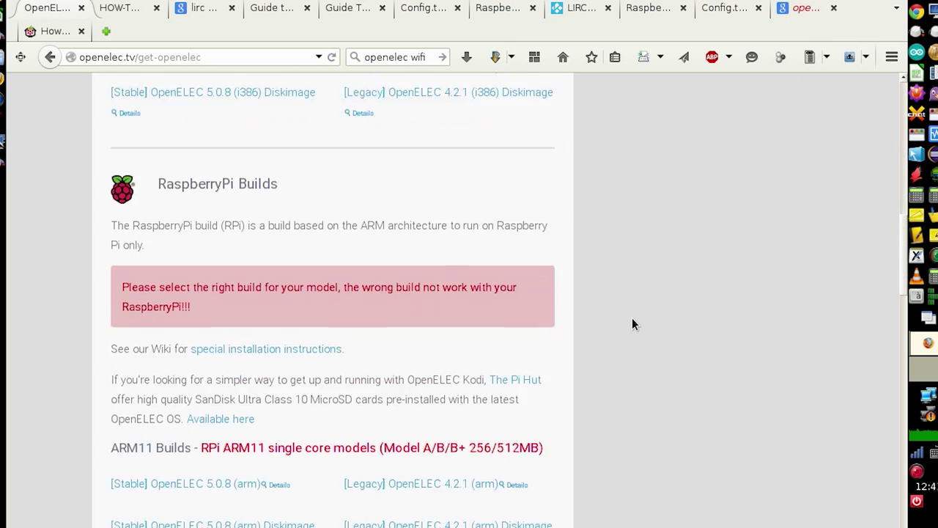
scroll(631, 317, "down", 2)
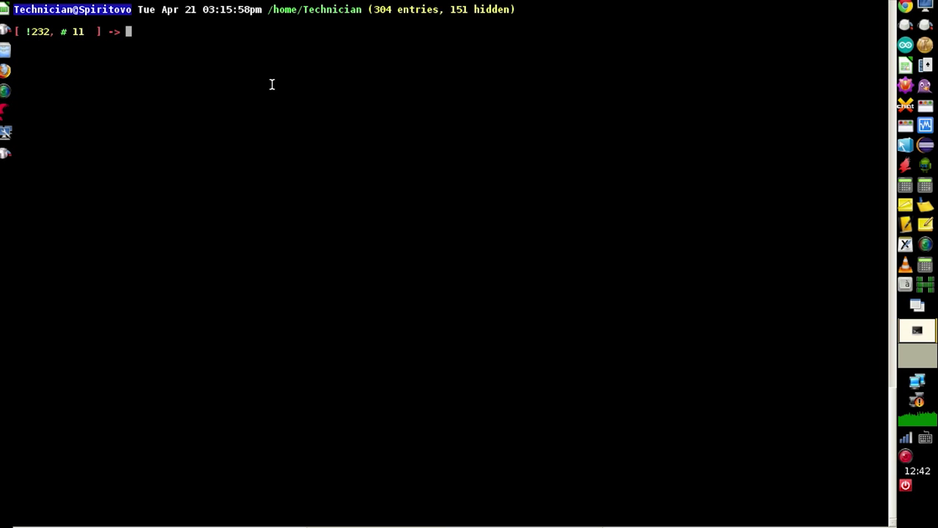
Step: In the terminal, unpack OpenELEC-RPi.arm-5.0.8.img.gz with gunzip -k -d and list the disks with sudo parted -l, entering the sudo password
key("Return")
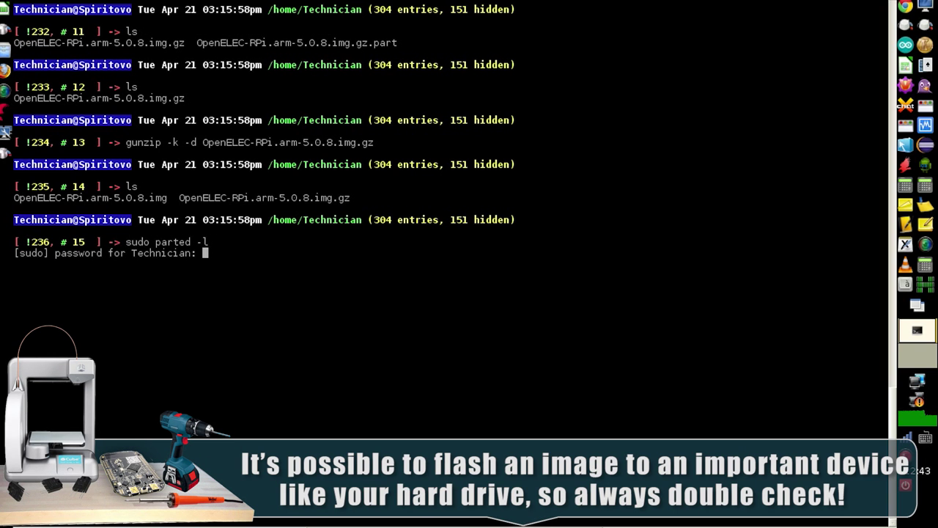
key("Return")
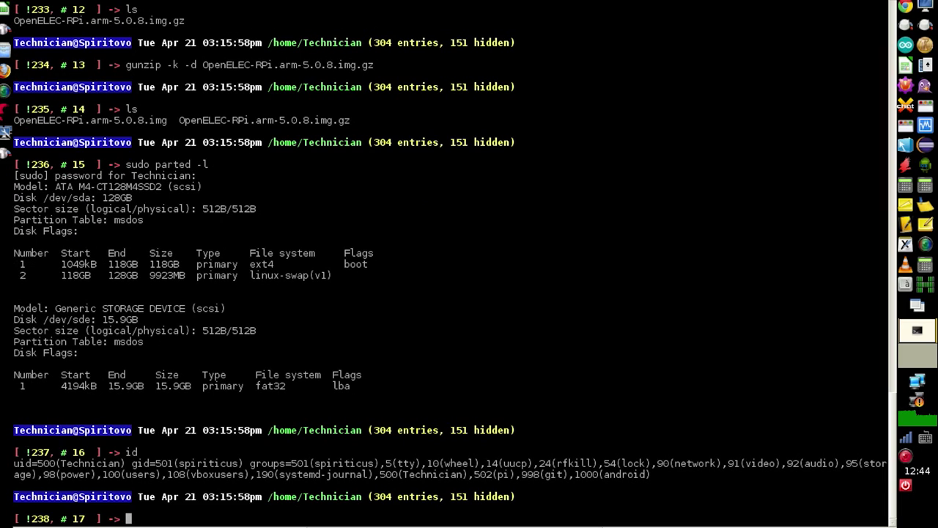
key("Return")
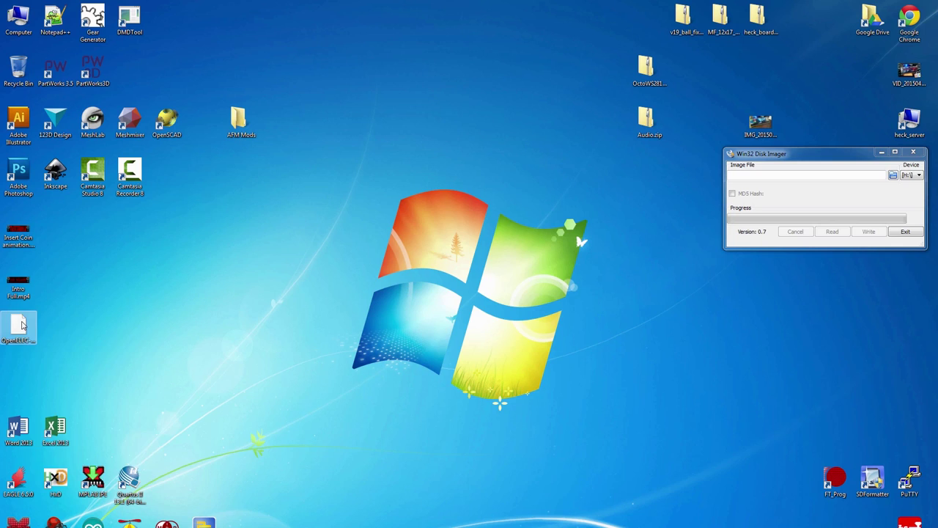
Step: Open the OpenELEC-RPi.arm-5.0.8.img.gz archive from the Windows desktop in 7-Zip
right_click(22, 323)
mouse_move(33, 338)
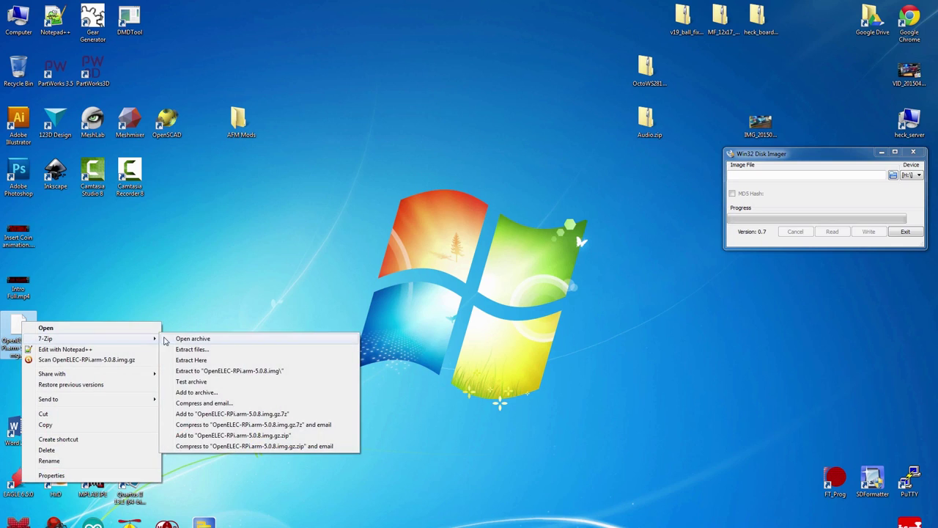
left_click(192, 338)
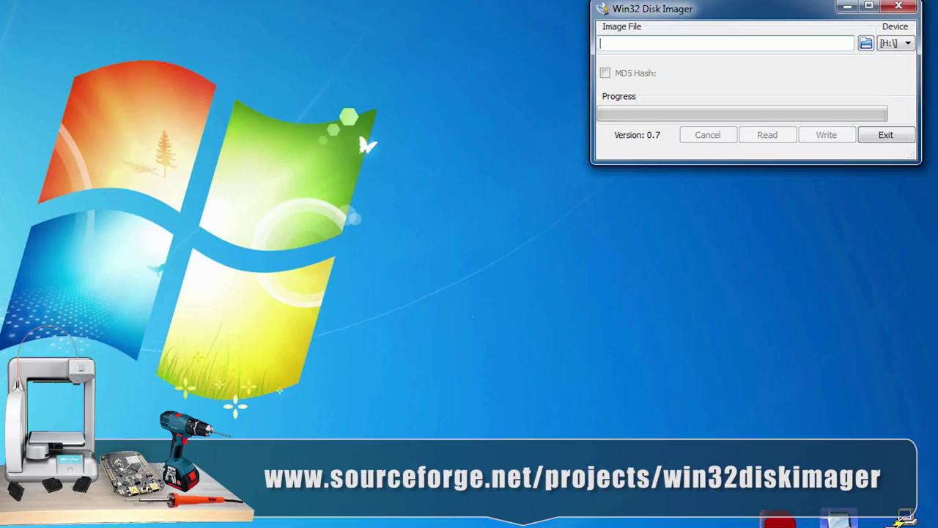
Step: Check removable disk H: in the file explorer and load OpenELEC-RPi.arm-5.0.8.img from the Desktop as the image file in Win32 Disk Imager
key("super+e")
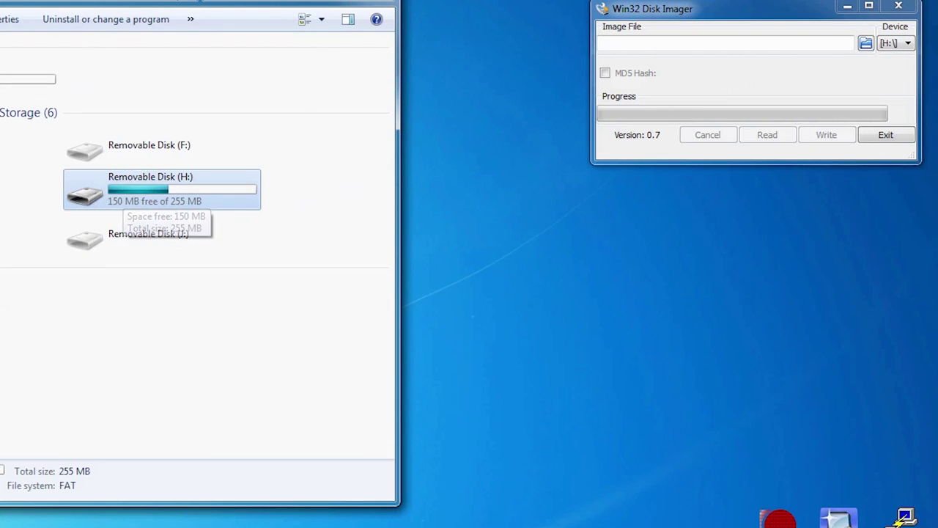
key("alt+F4")
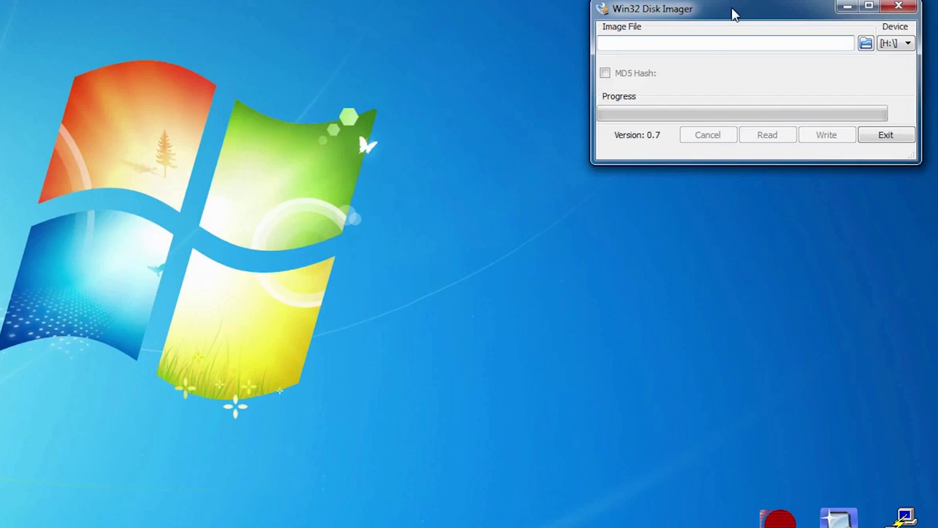
left_click_drag(733, 14, 331, 60)
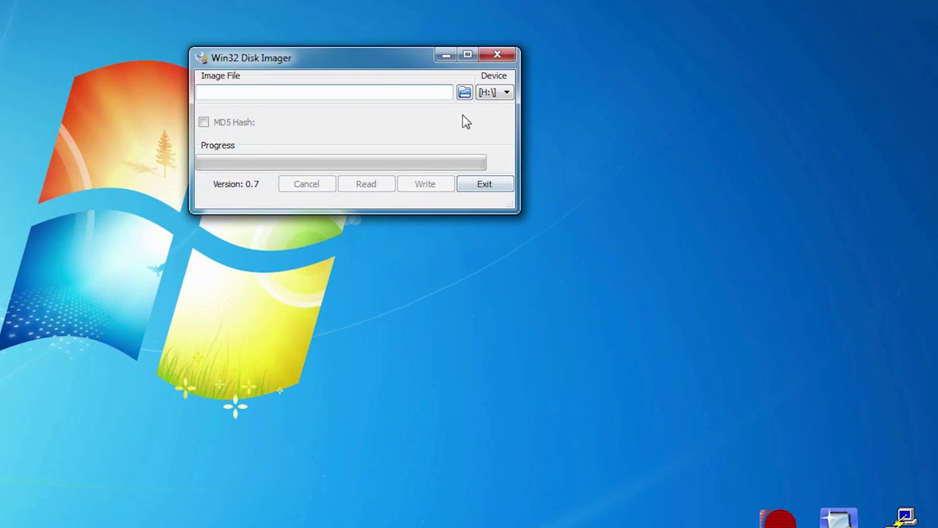
left_click(463, 93)
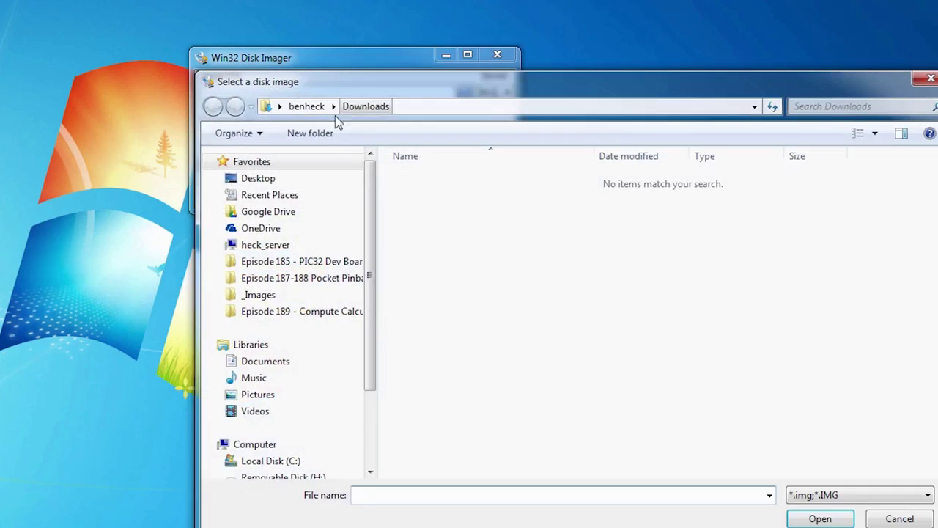
left_click(249, 179)
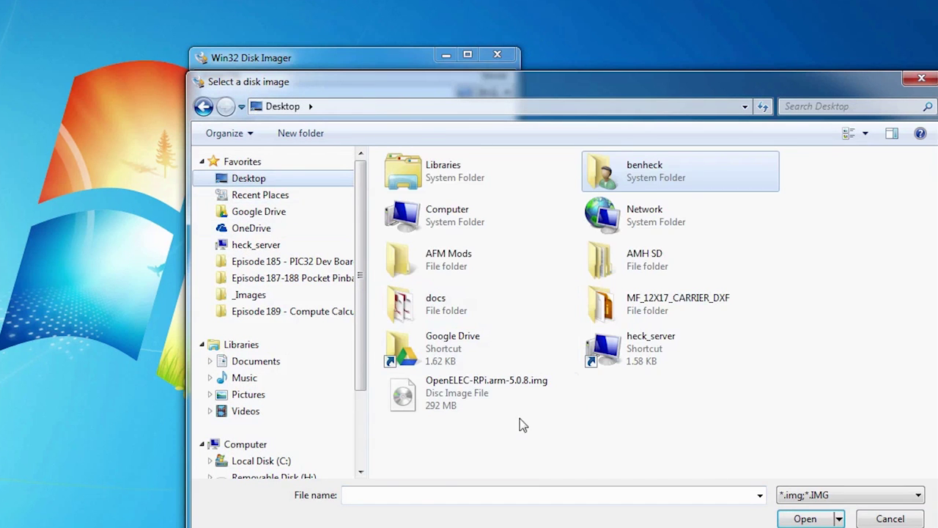
left_click(452, 398)
left_click(804, 519)
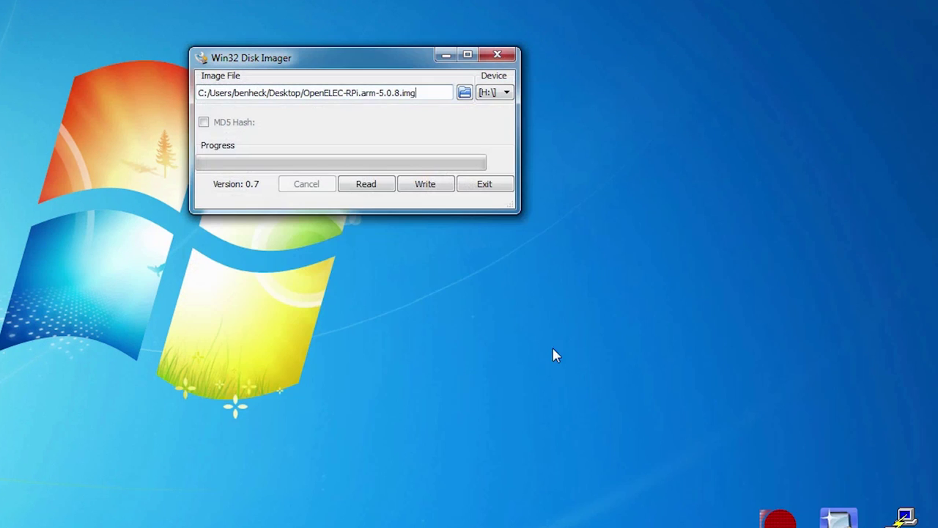
left_click_drag(374, 66, 303, 67)
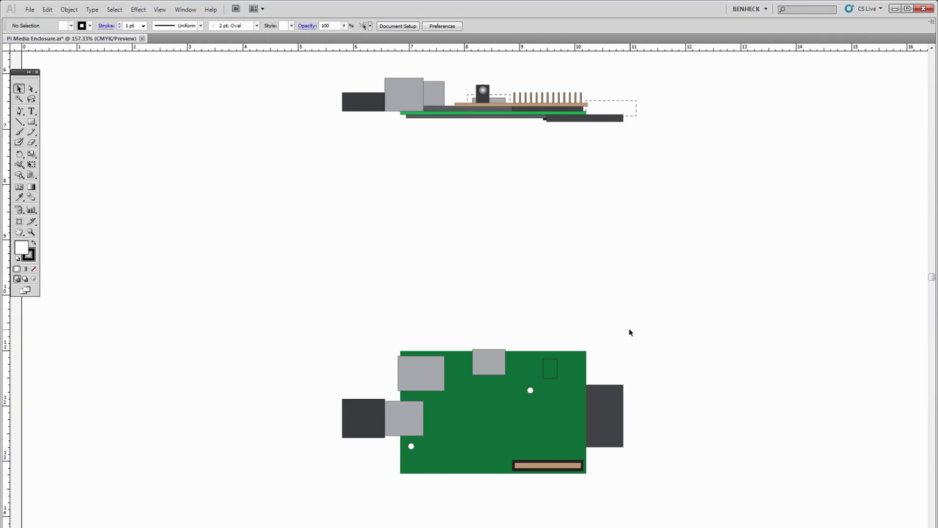
Step: Examine the Raspberry Pi board's side and top drawings in outline view in Illustrator
key("ctrl+y")
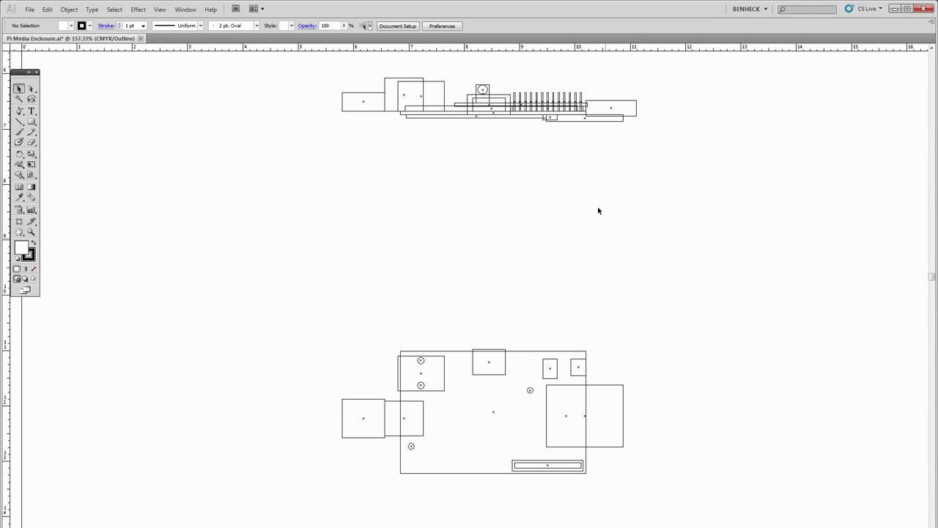
left_click(586, 119)
left_click(585, 169)
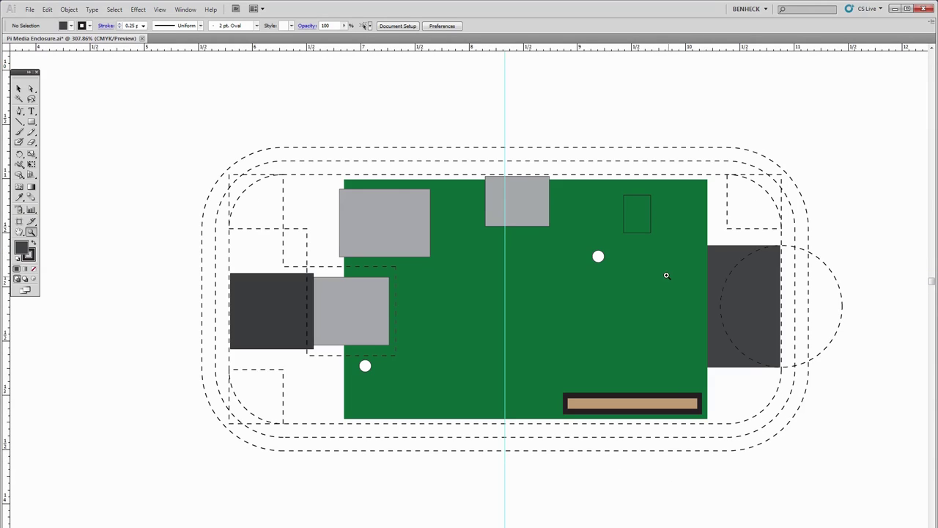
Step: Examine the dashed enclosure outlines around the board's top view, including the 0.5 in square at the upper-right corner
left_click_drag(714, 181, 716, 184)
left_click(694, 122)
left_click(730, 115)
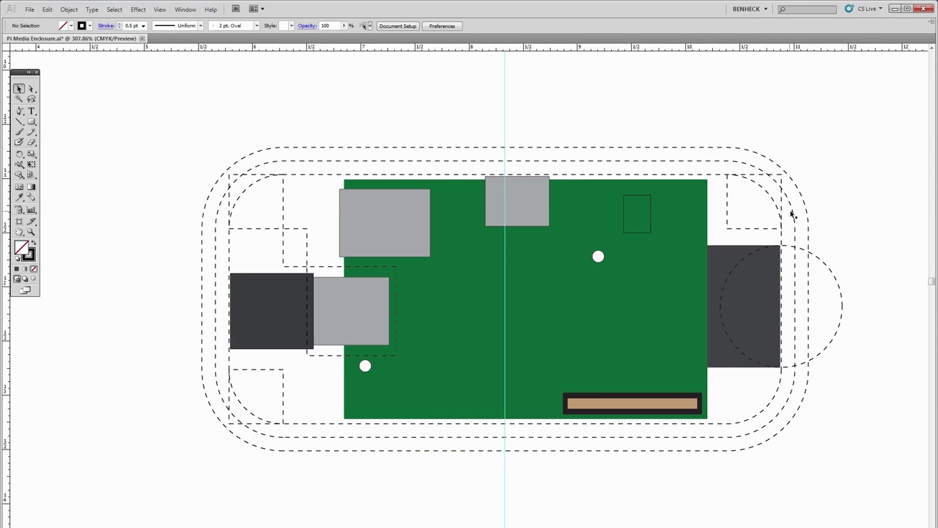
key("ctrl+y")
left_click(751, 227)
key("ctrl+y")
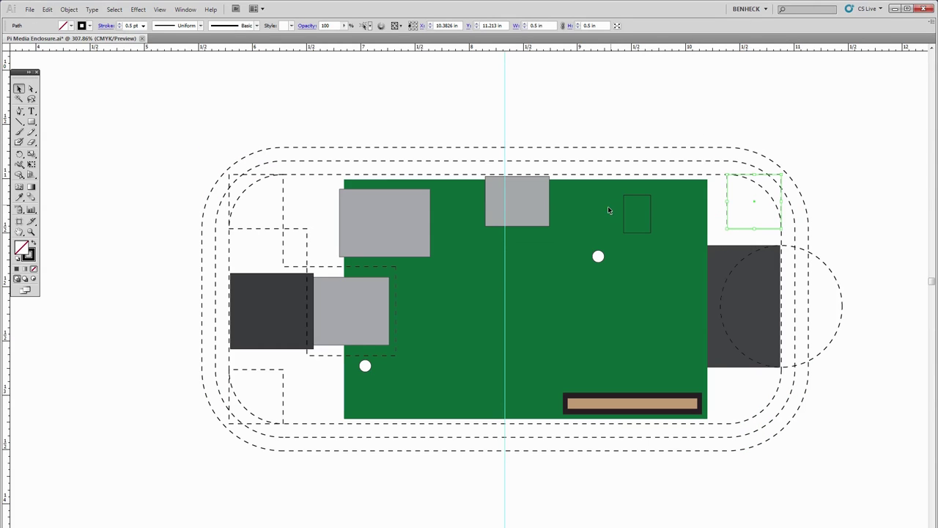
left_click(658, 123)
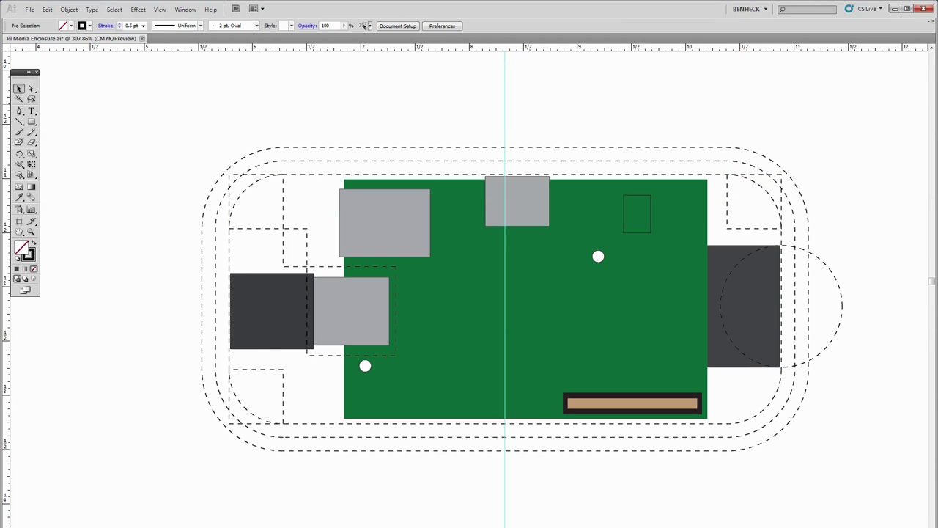
Step: Examine the enclosure's side view up close around the round connector in both outline and preview display
scroll(469, 293, "up", 10)
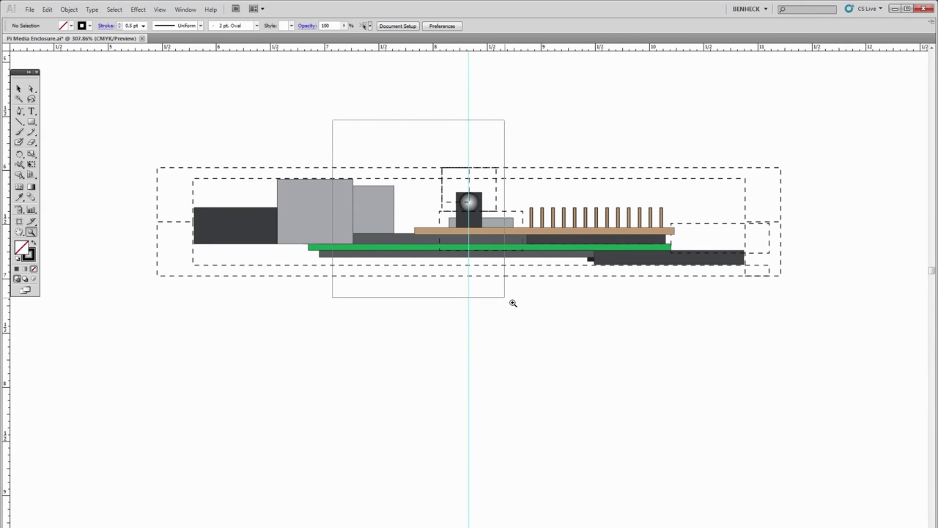
left_click_drag(513, 302, 560, 346)
key("ctrl+y")
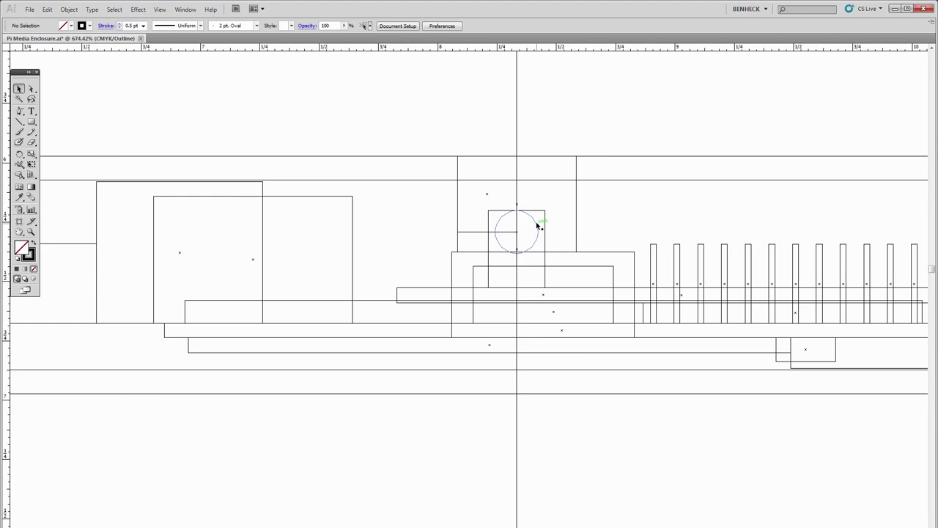
key("ctrl+y")
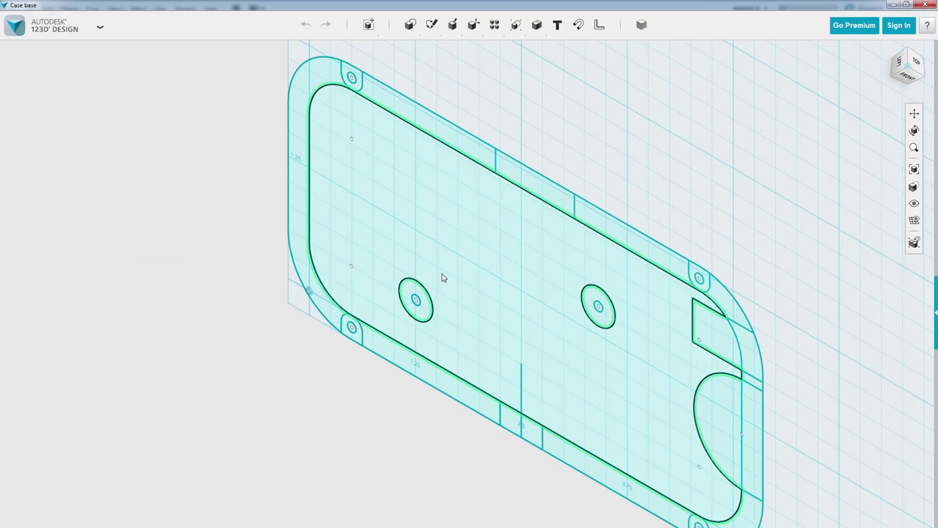
Step: Extrude the inner floor profile of the case base sketch by 0.1 in 123D Design
left_click(462, 317)
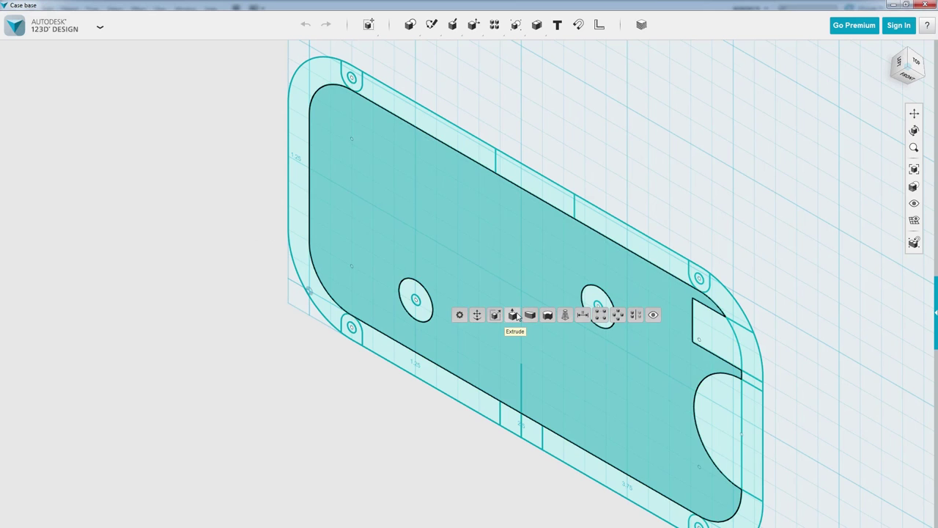
left_click(515, 316)
type(".1")
key("Return")
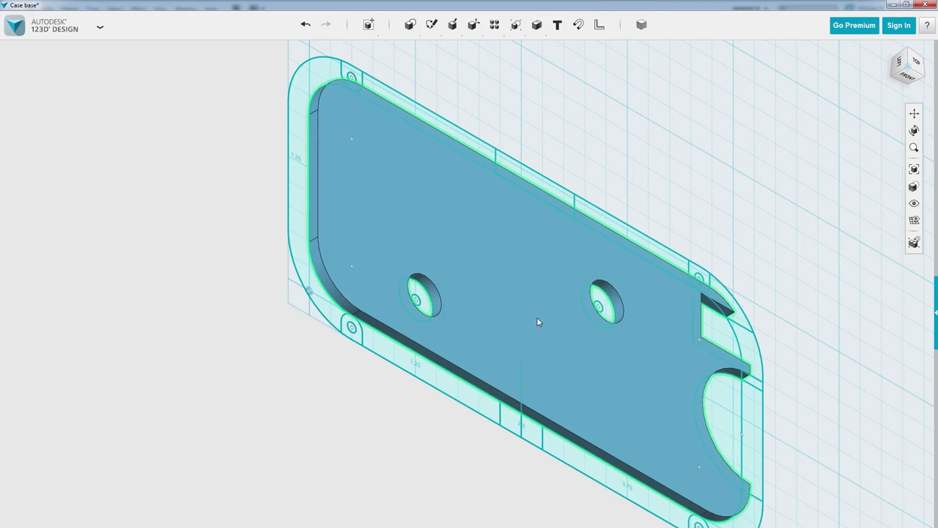
Step: Extrude the two ring profiles in the case floor into mounting posts with centre screw holes
scroll(537, 316, "up", 3)
left_click(605, 295)
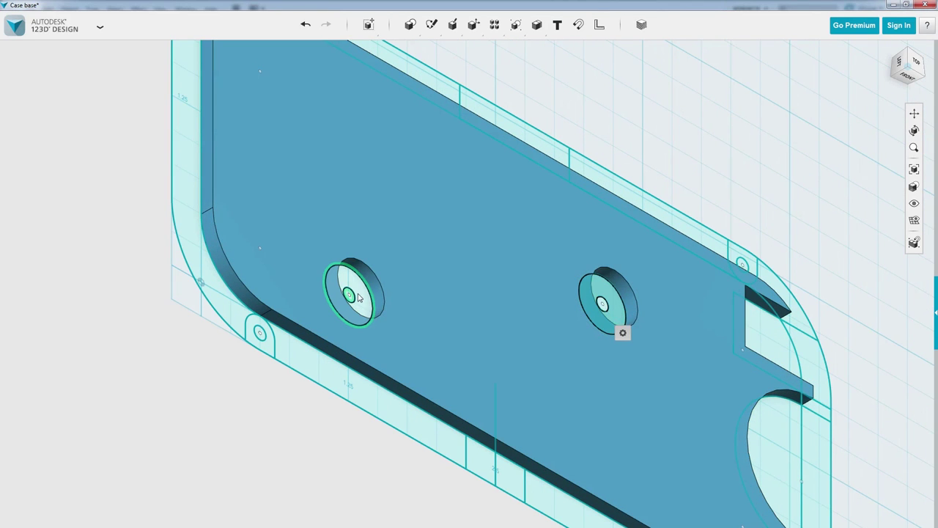
left_click(359, 294, "shift")
mouse_move(376, 330)
left_click(427, 331)
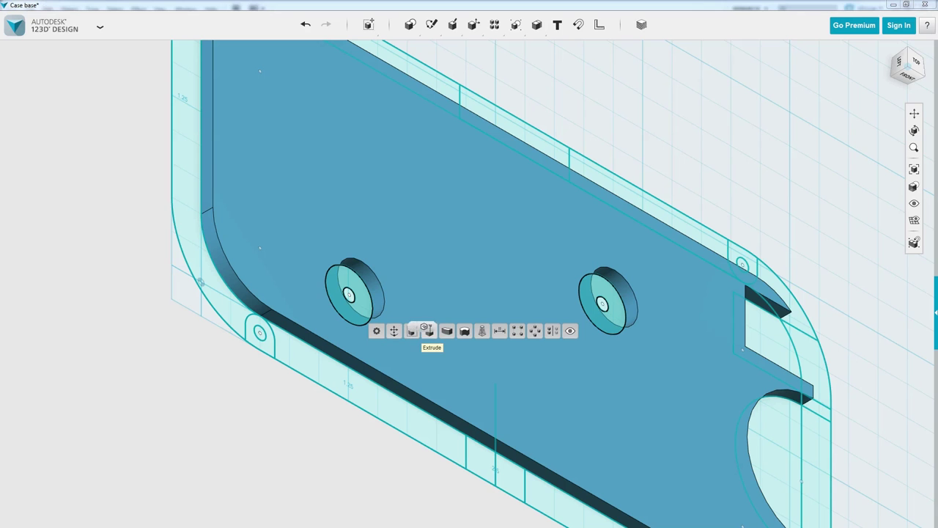
type("-4")
key("Return")
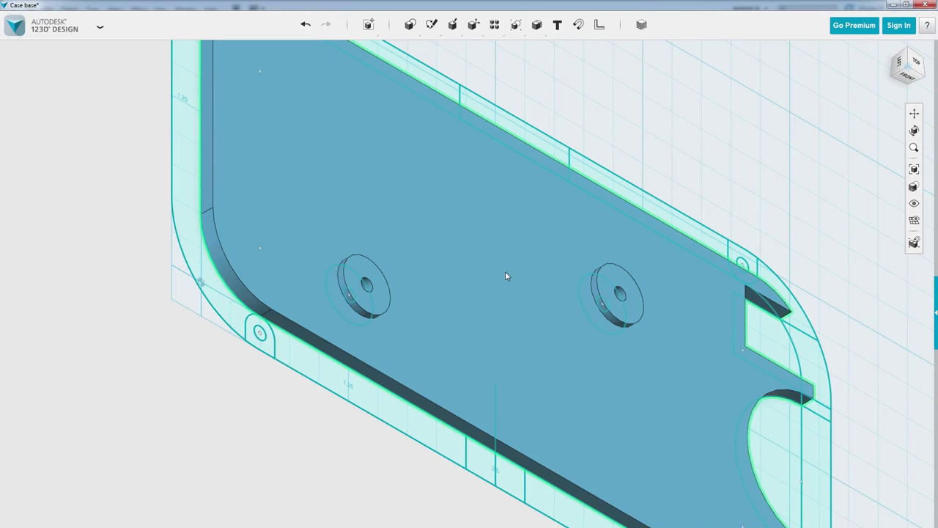
Step: Extrude the wall profile sections around the perimeter of the case base
scroll(507, 272, "down", 3)
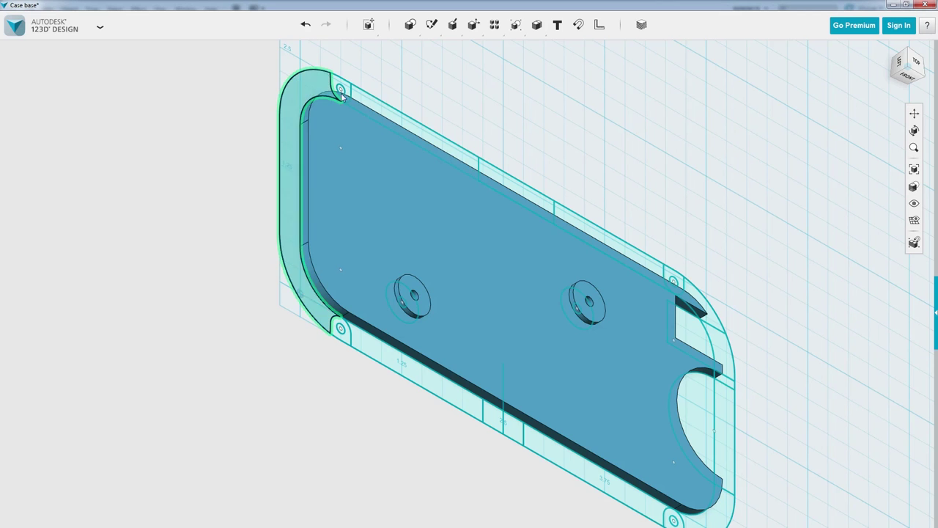
left_click(380, 106)
left_click(451, 126)
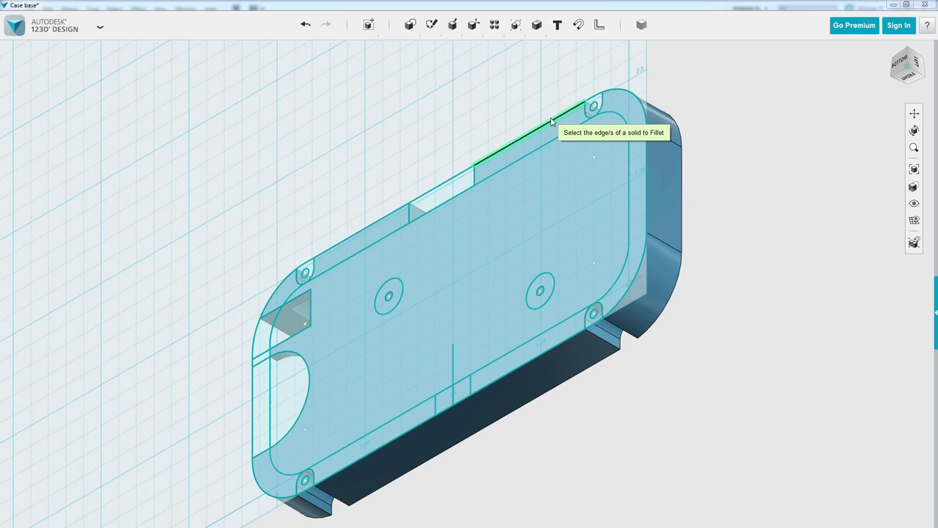
Step: Fillet the outer bottom edges of the case base, including the rounded end and the long side
left_click(639, 103)
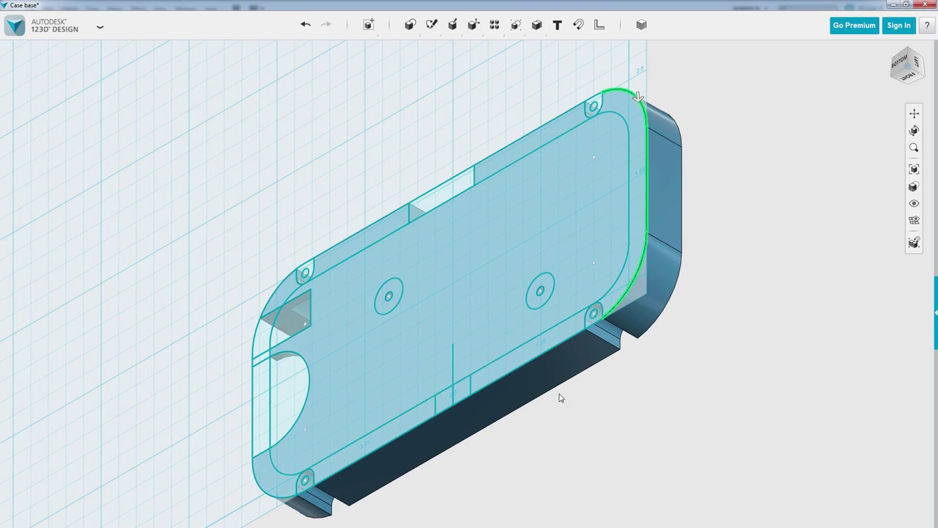
left_click(554, 345)
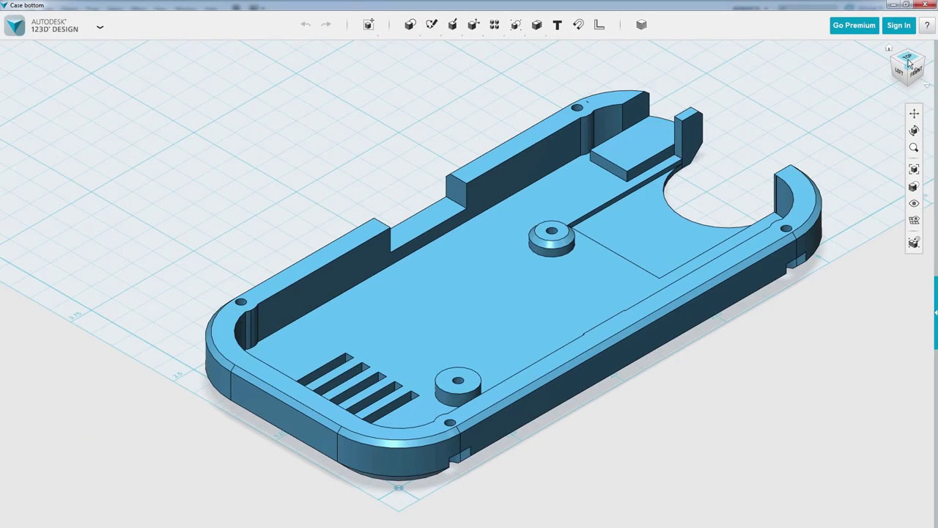
Step: Inspect the Case bottom model from directly above and from the top-left-front corner
left_click(907, 59)
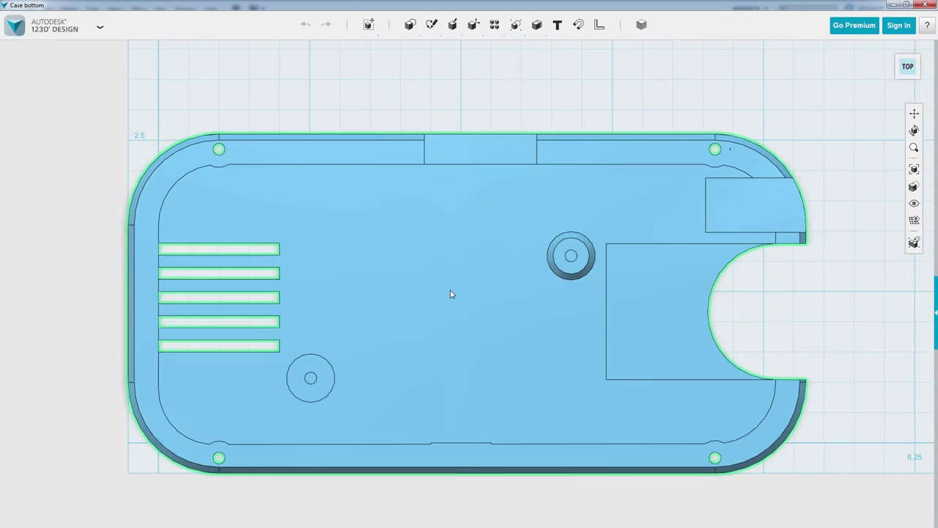
left_click(899, 77)
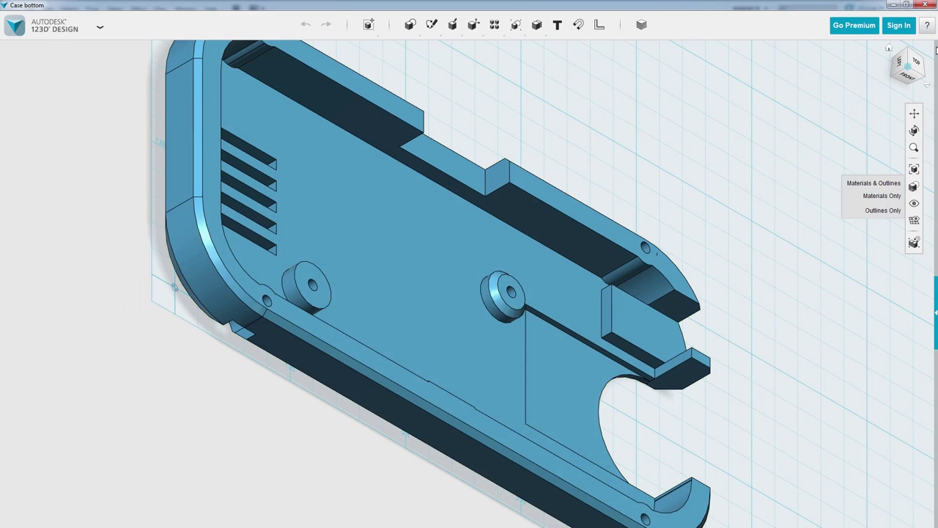
Step: Inspect the Case bottom model from its underside, its open upper side and straight from the front
left_click(927, 25)
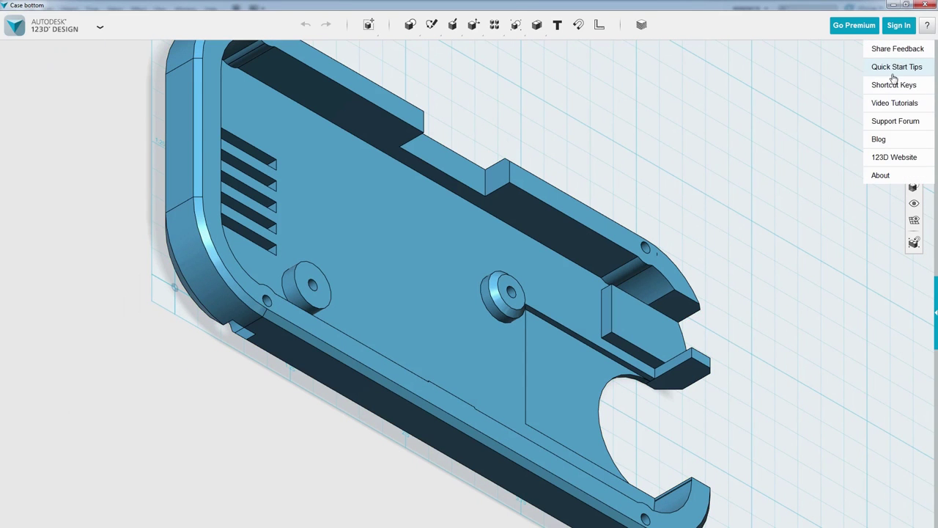
left_click(891, 78)
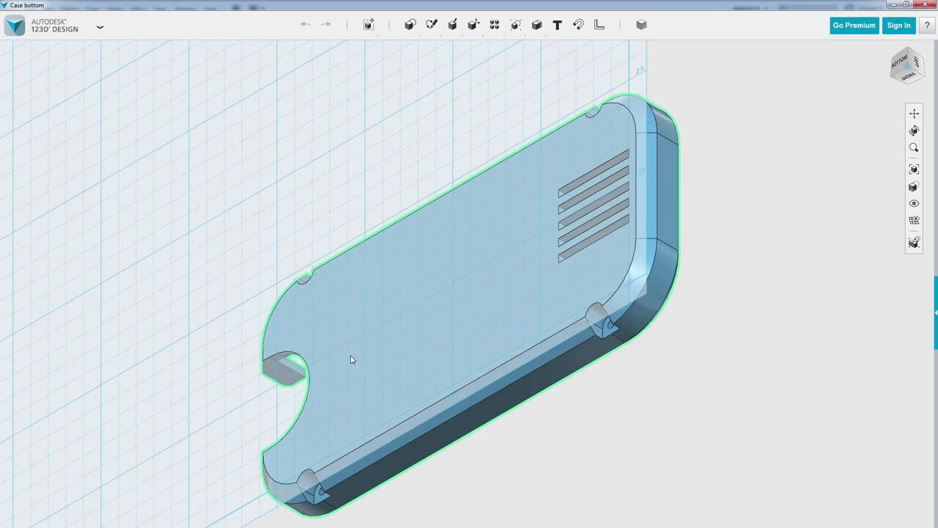
left_click(924, 79)
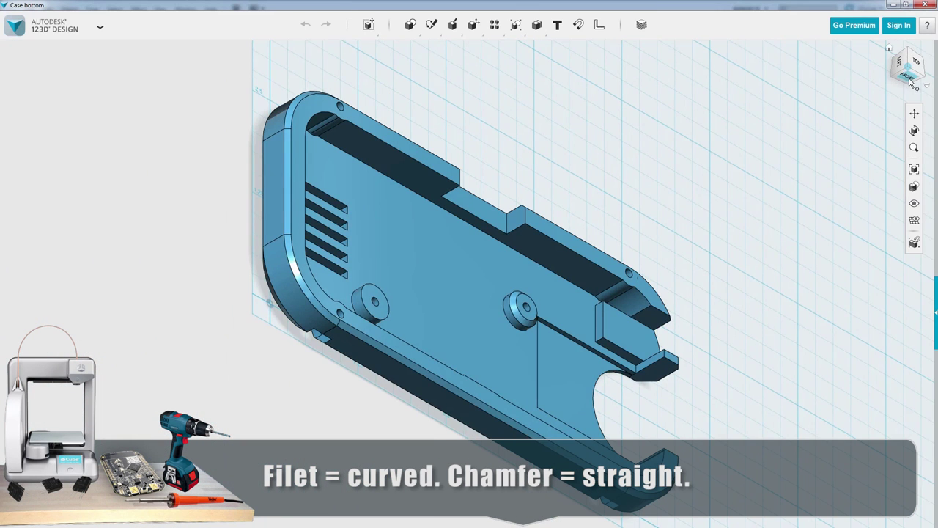
left_click(908, 79)
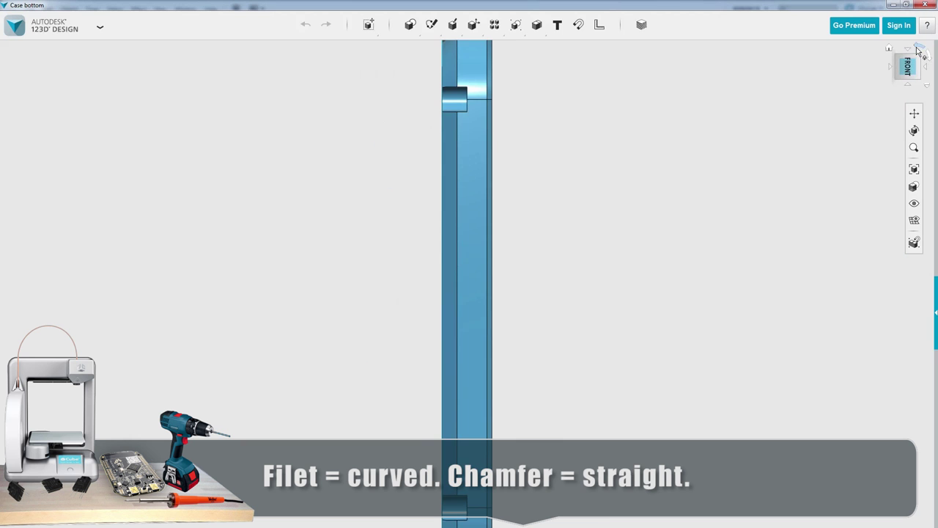
left_click(920, 52)
scroll(167, 293, "up", 5)
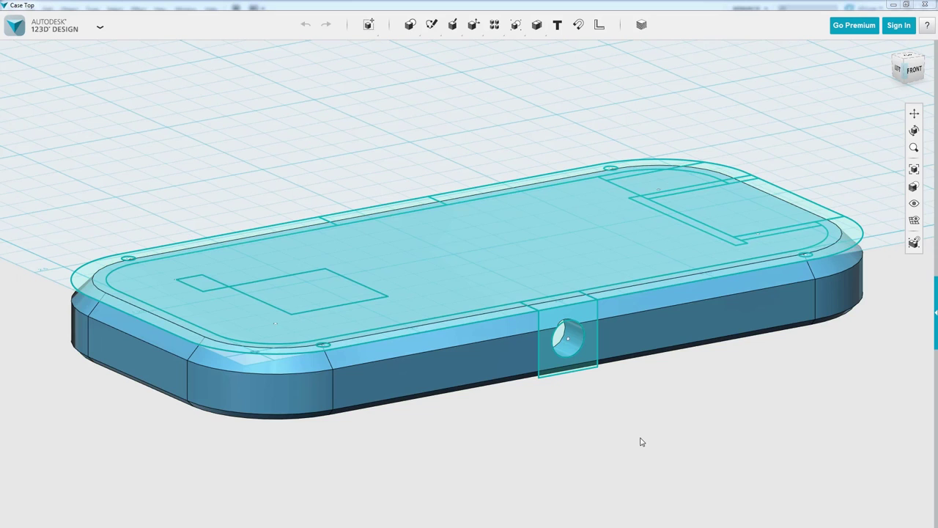
Step: Inspect the Case Top model from below at the left-front and front-right corners and straight from the front
left_click(906, 87)
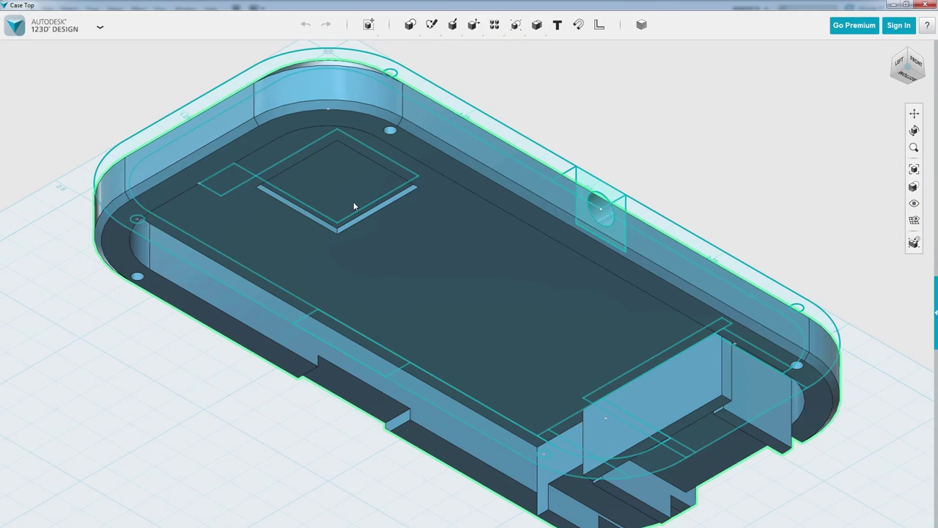
left_click_drag(326, 201, 353, 213)
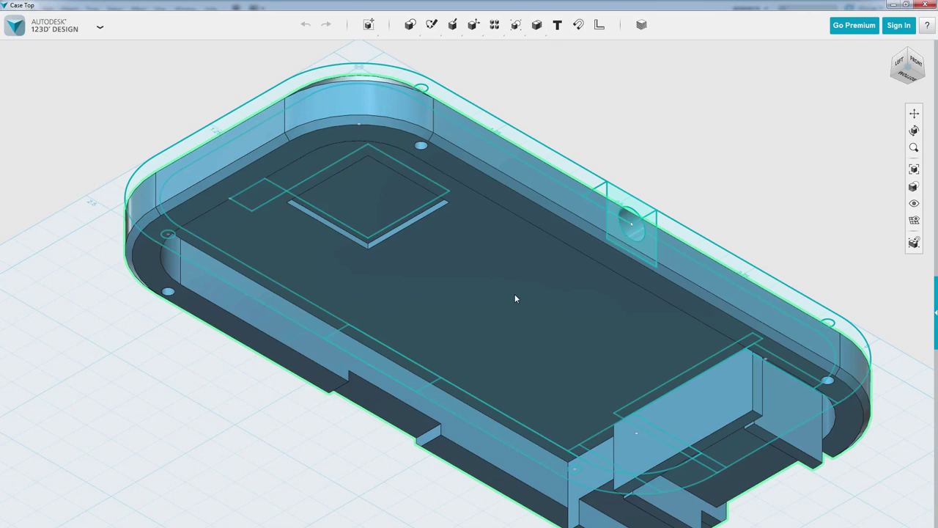
scroll(521, 297, "down", 1)
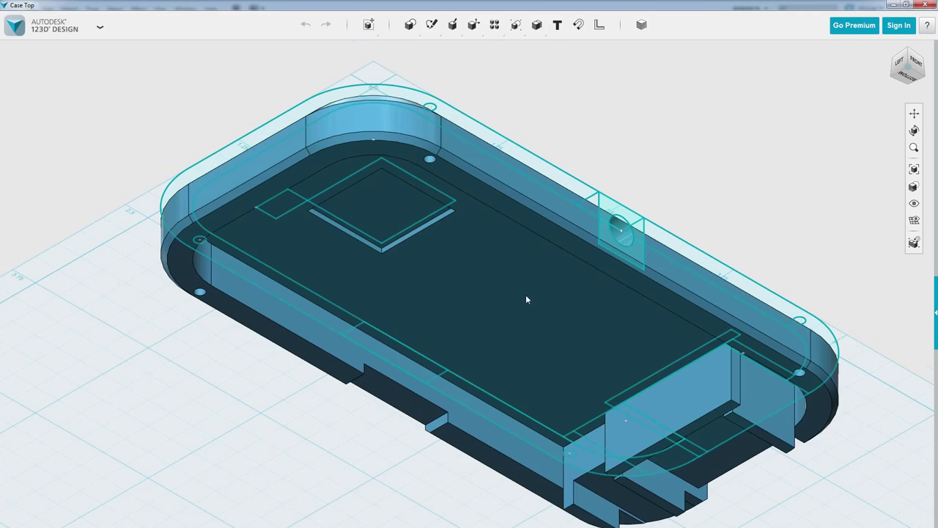
left_click(926, 77)
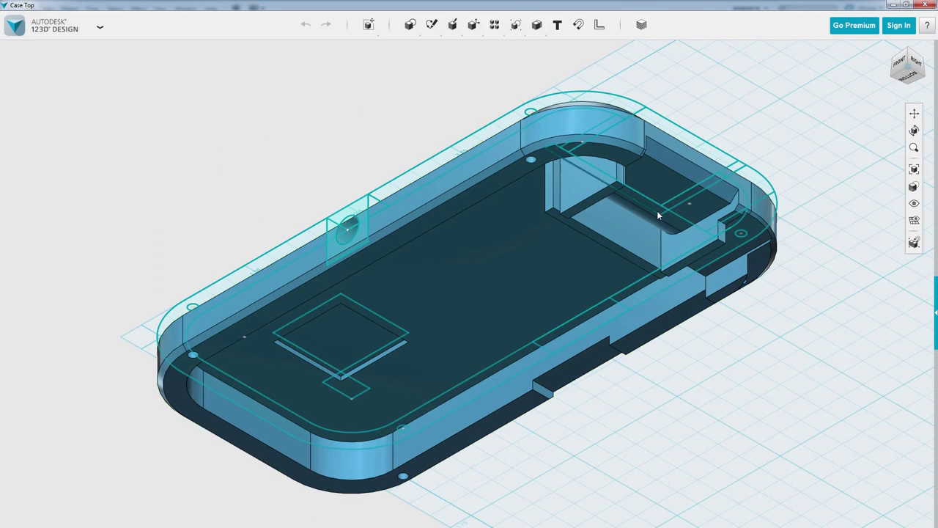
left_click(899, 64)
scroll(414, 263, "up", 3)
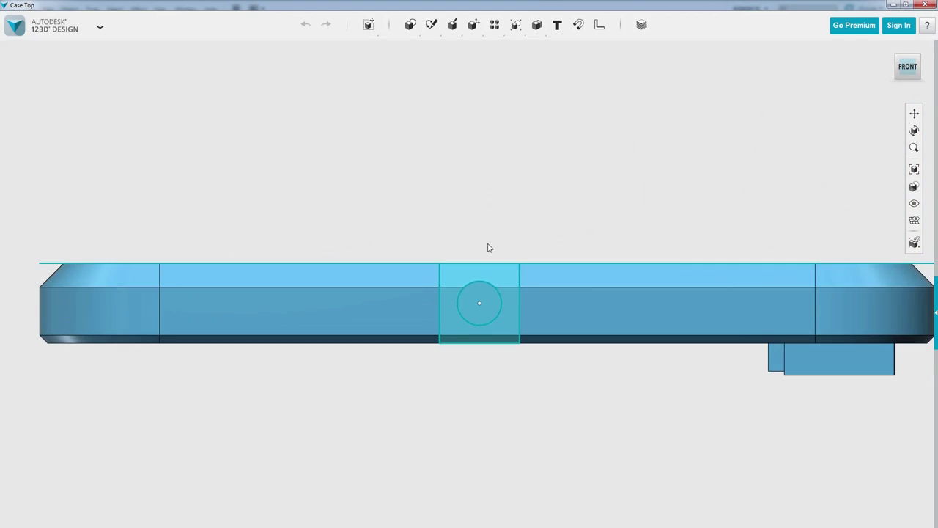
left_click(896, 58)
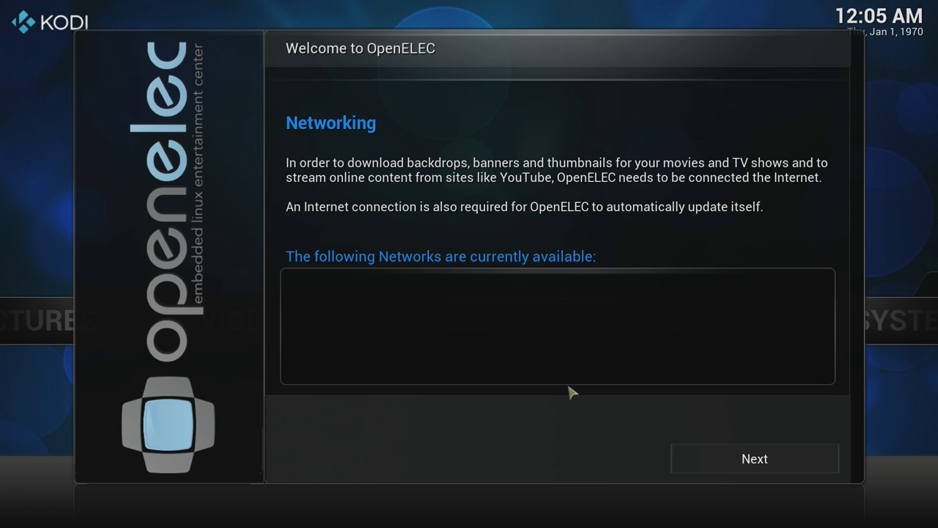
Step: Switch to Kodi, activate wireless networks in the OpenELEC settings and select the BENHECKSHOP network for connection
left_click(700, 468)
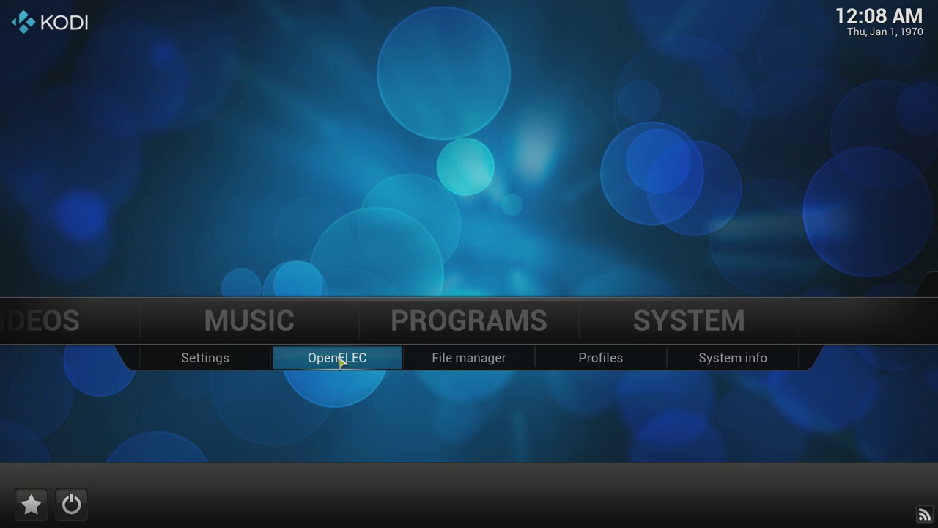
left_click(339, 359)
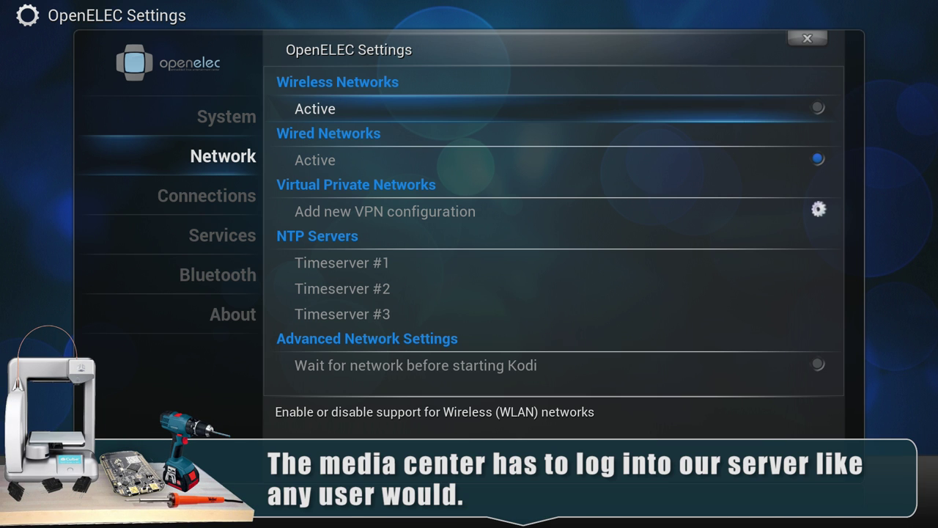
key("Return")
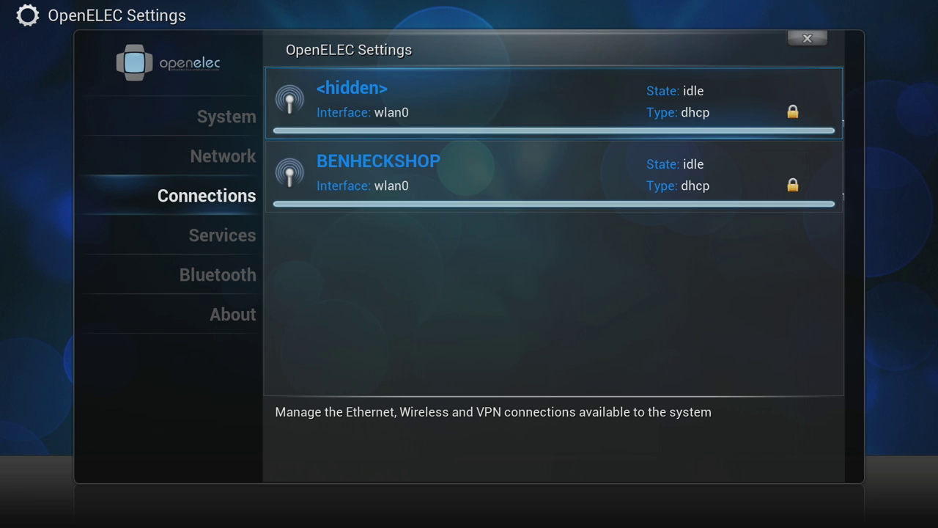
key("Down")
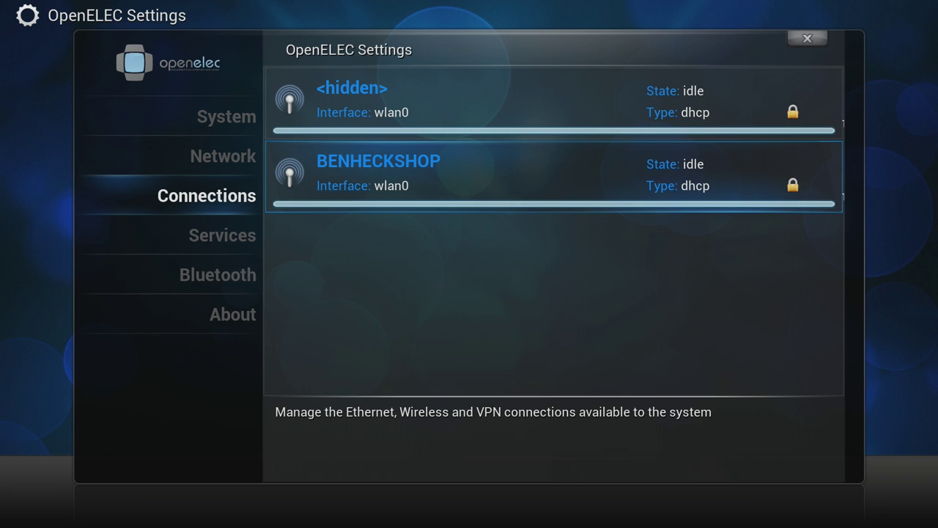
key("Return")
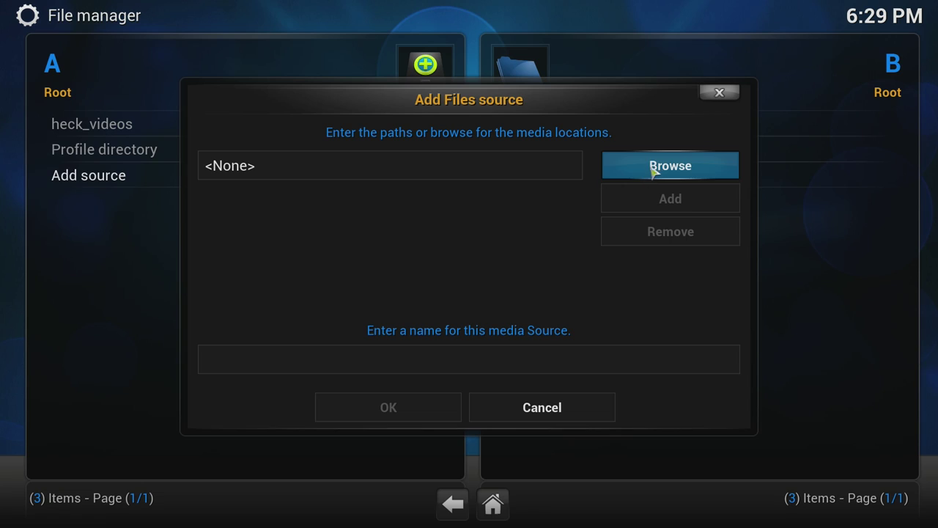
Step: Browse the TBHS network share for a new file source and select the Episode Archives folder
left_click(654, 167)
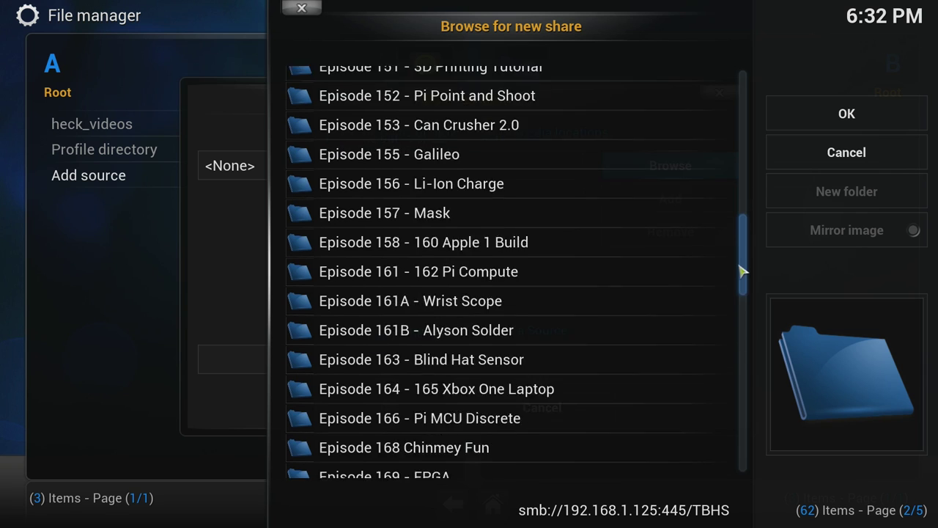
left_click_drag(742, 271, 751, 445)
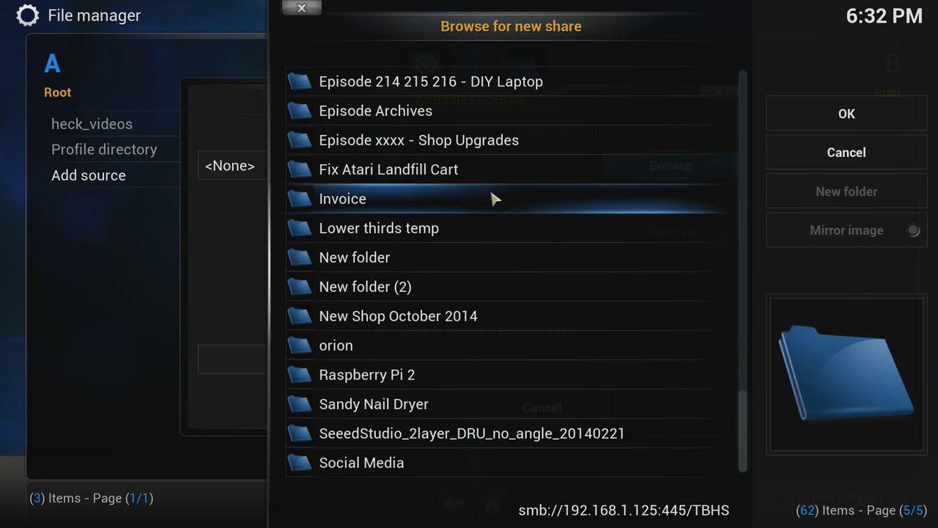
left_click(411, 107)
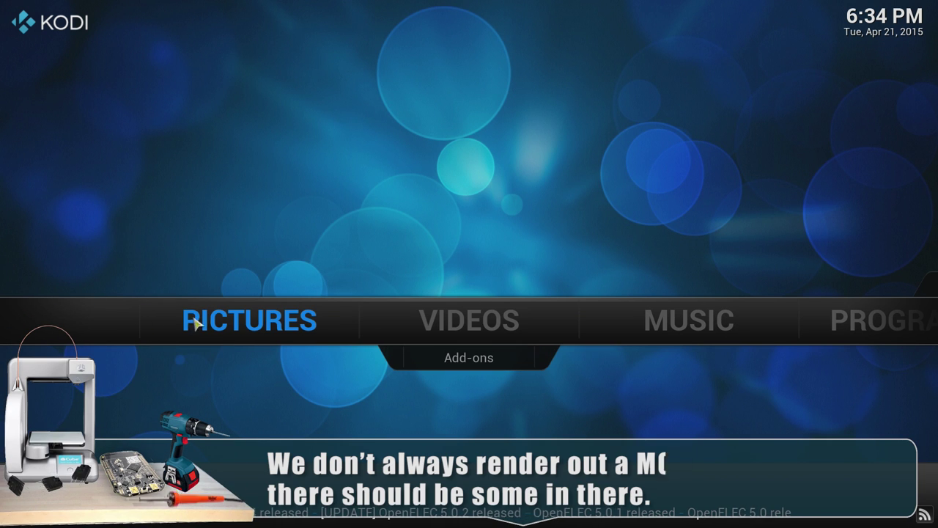
Step: Start adding a video source in Videos and cycle its directory content type through None and Music videos
left_click(445, 324)
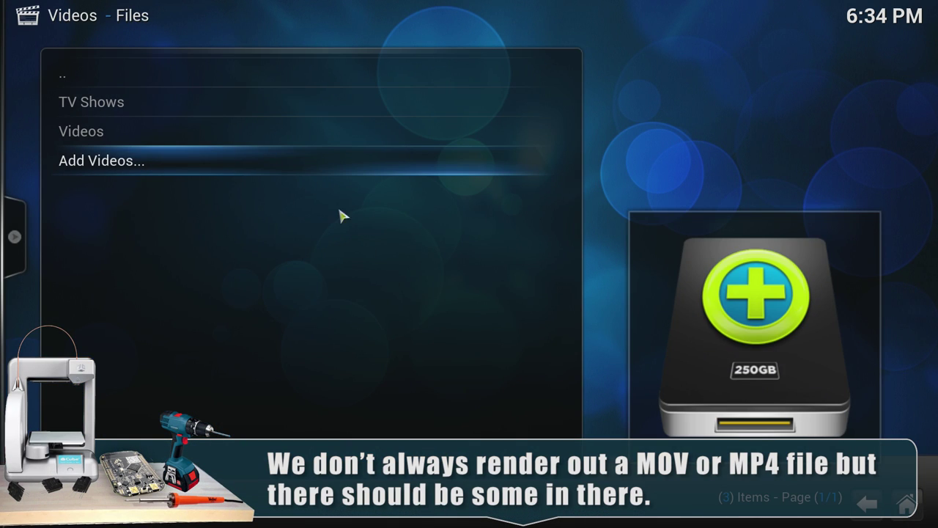
left_click(207, 165)
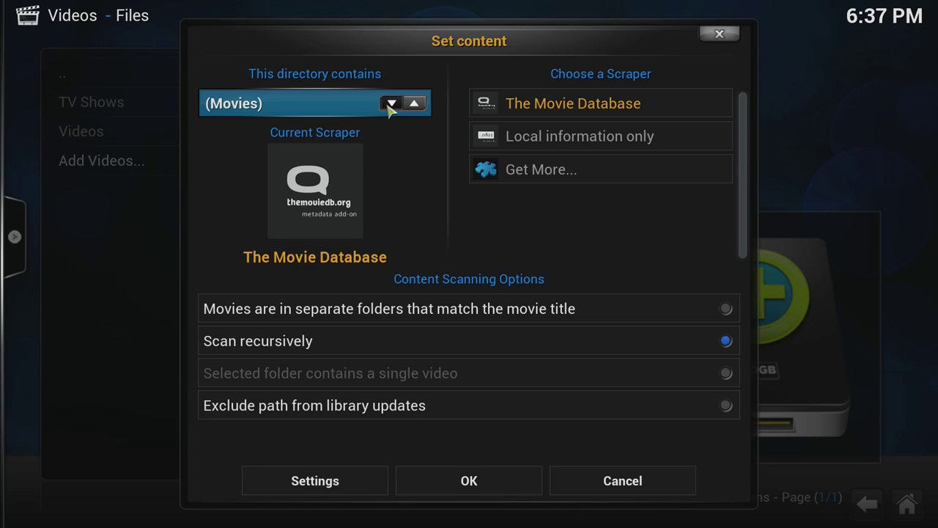
left_click(389, 107)
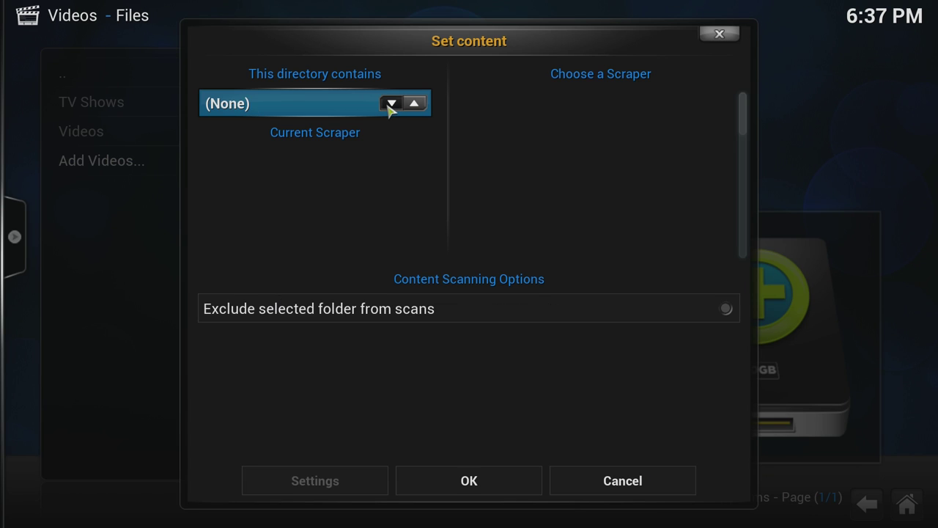
left_click(389, 107)
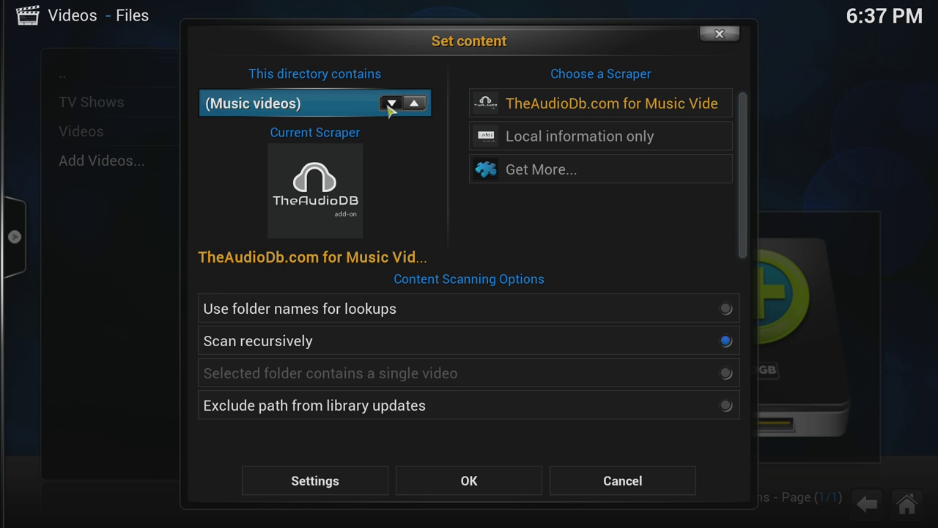
left_click(389, 107)
left_click(389, 107)
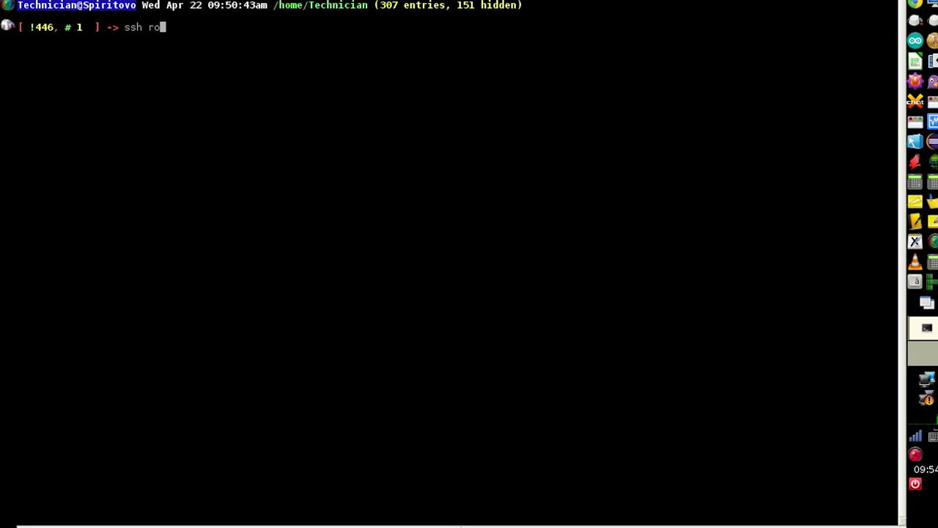
type("ot@192.168.1.")
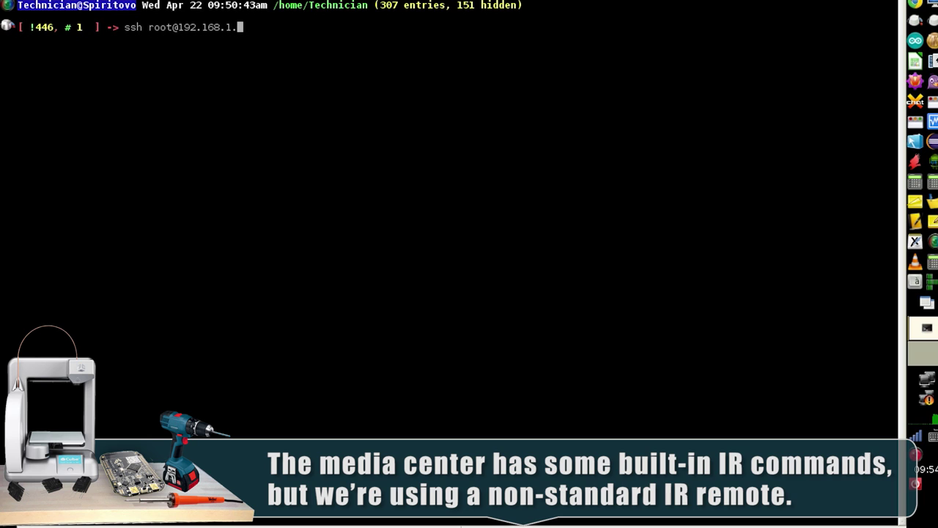
type("131")
key("Return")
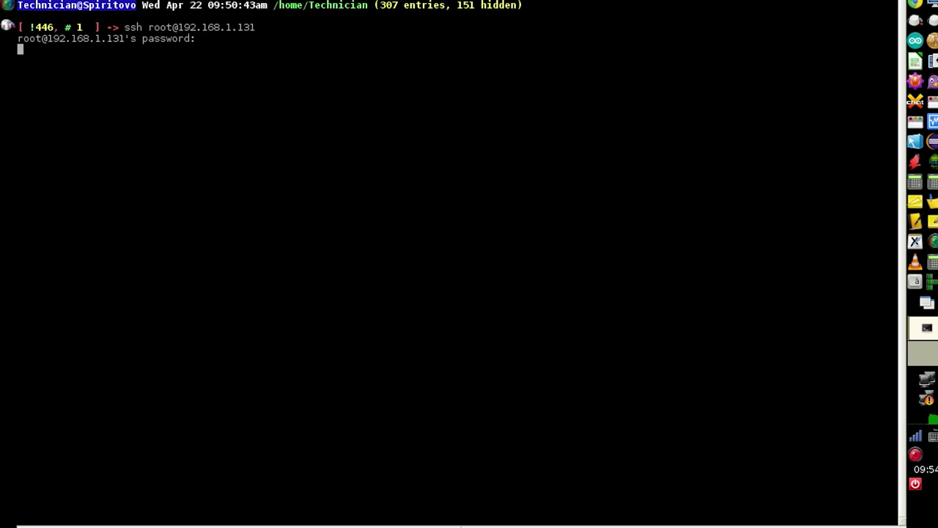
key("Return")
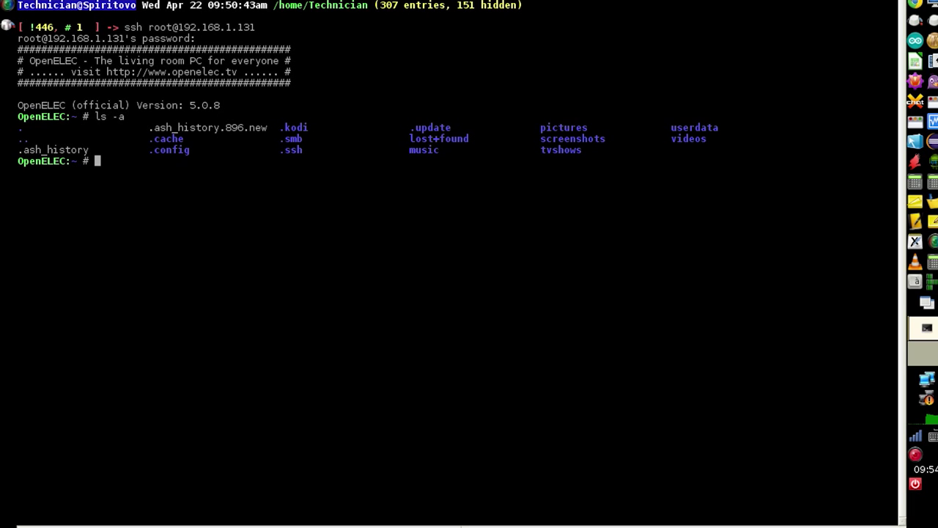
Step: List the home directory including hidden files with ls -a and ls -al, and change into .config
type("ls -a")
key("Return")
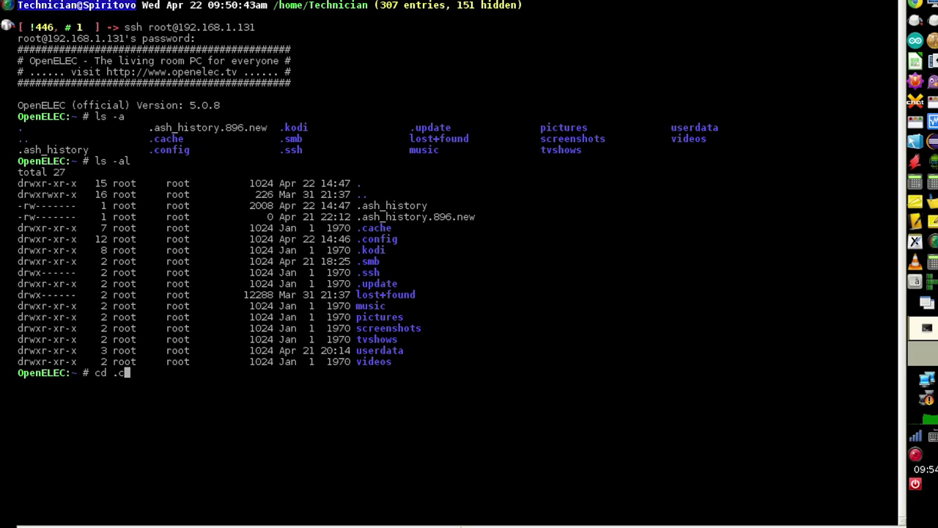
key("Return")
Step: Stop lircd and record the remote control's button codes with irrecord -d /dev/lirc0 licd.conf
type("lirc0 licd.conf")
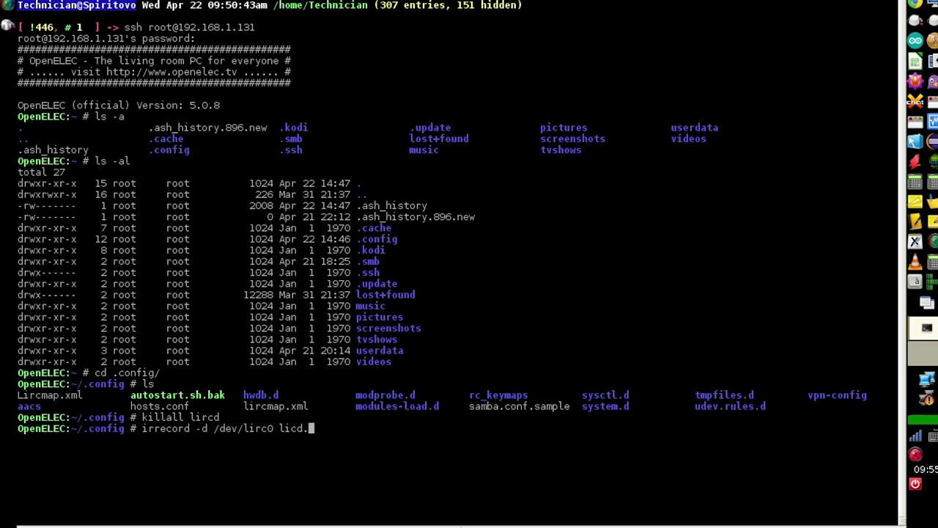
key("Return")
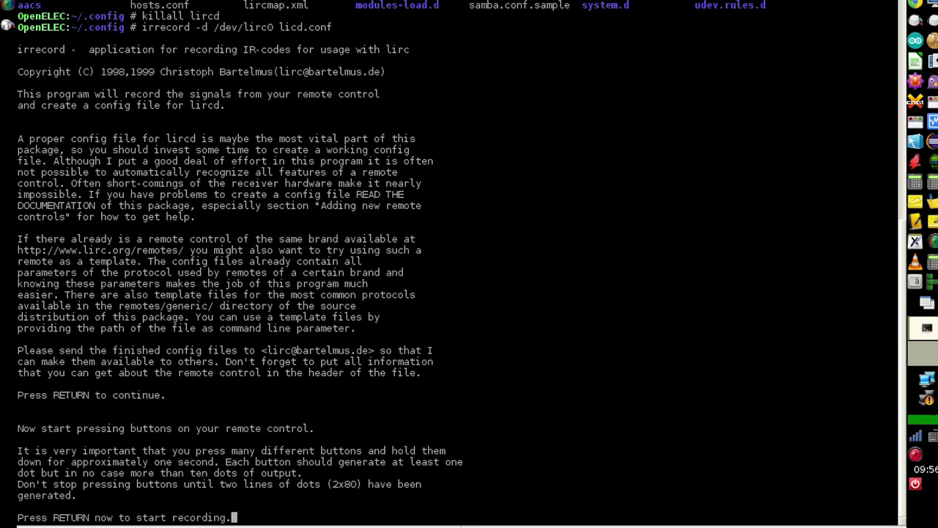
key("Return")
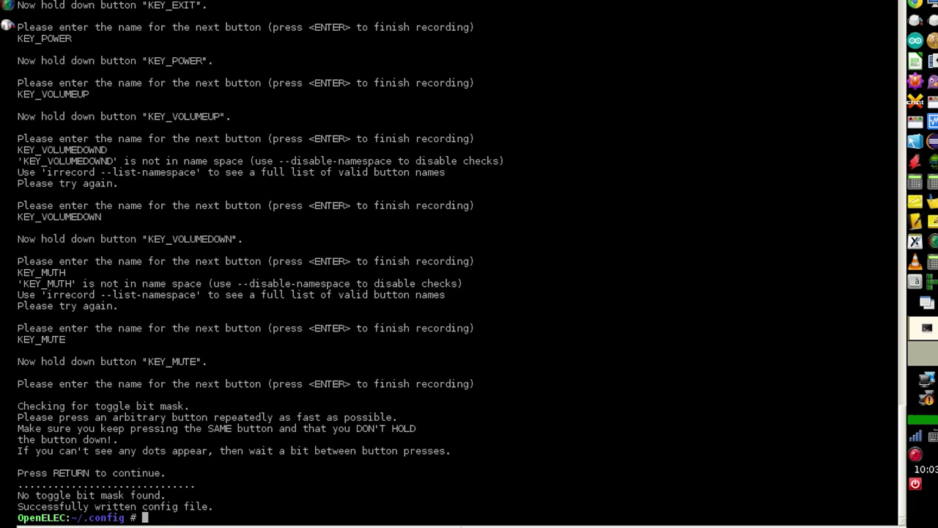
type("t")
key("Return")
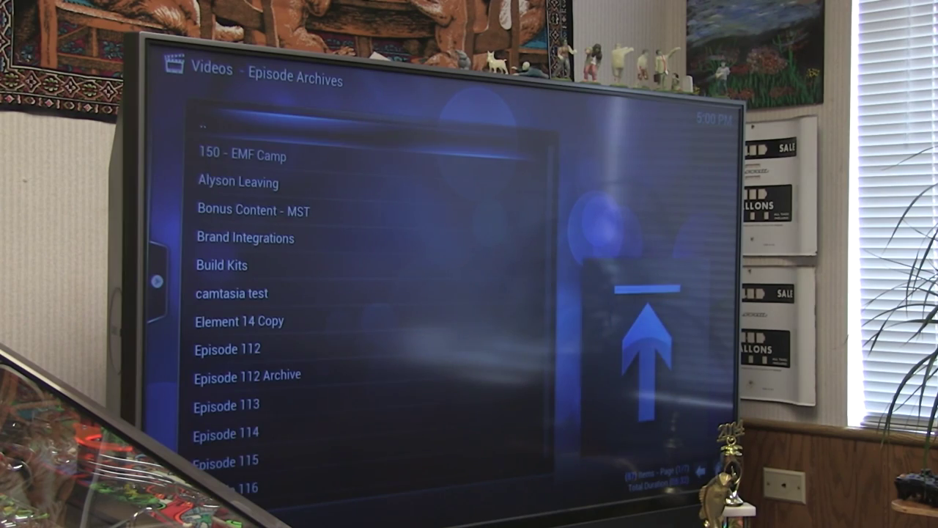
Step: Move the selection in the Episode Archives video list to its last entry
key("Up")
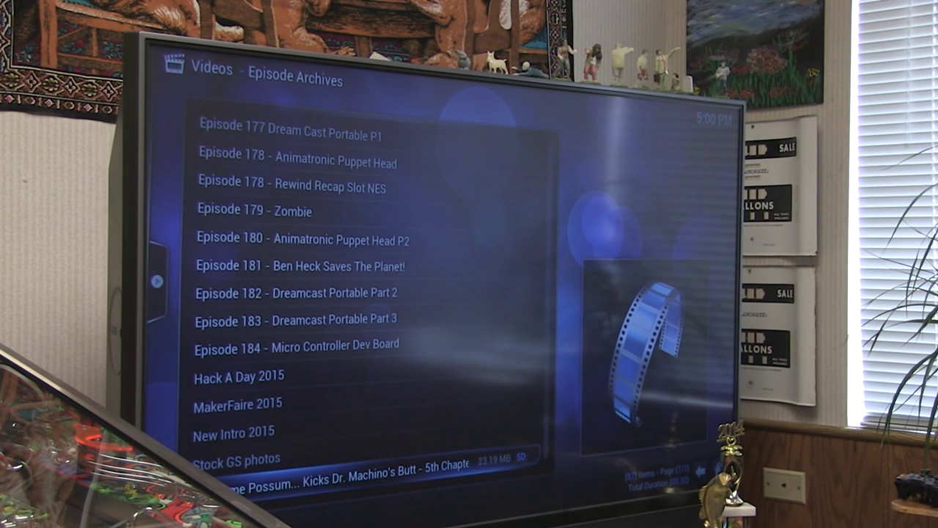